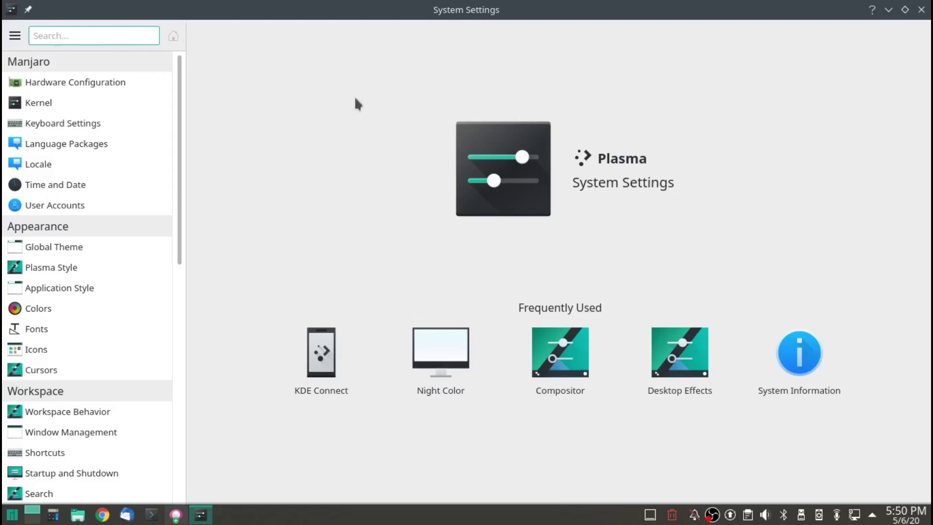
- Filter the sidebar search to 'effect' and open the Screen Edges module
{"action": "type", "text": "compo"}
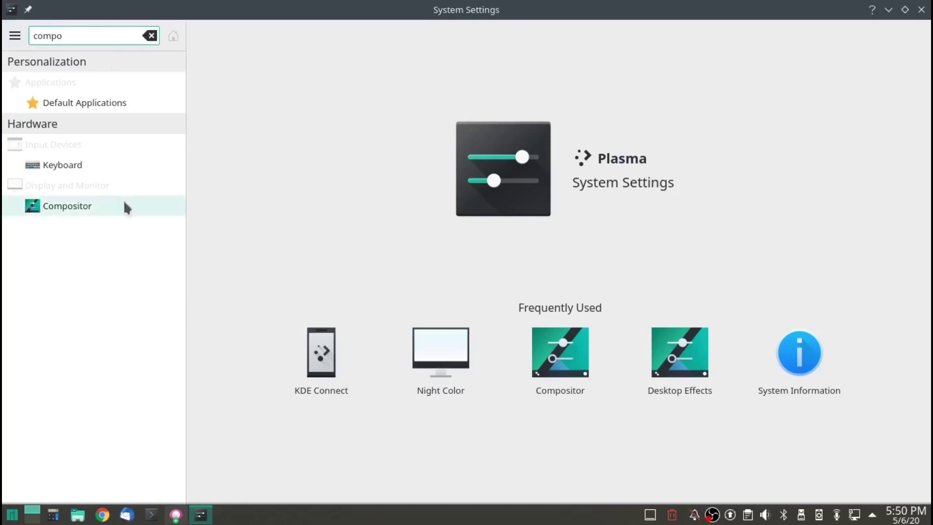
{"action": "left_click_drag", "start_coordinate": [94, 35], "coordinate": [9, 34]}
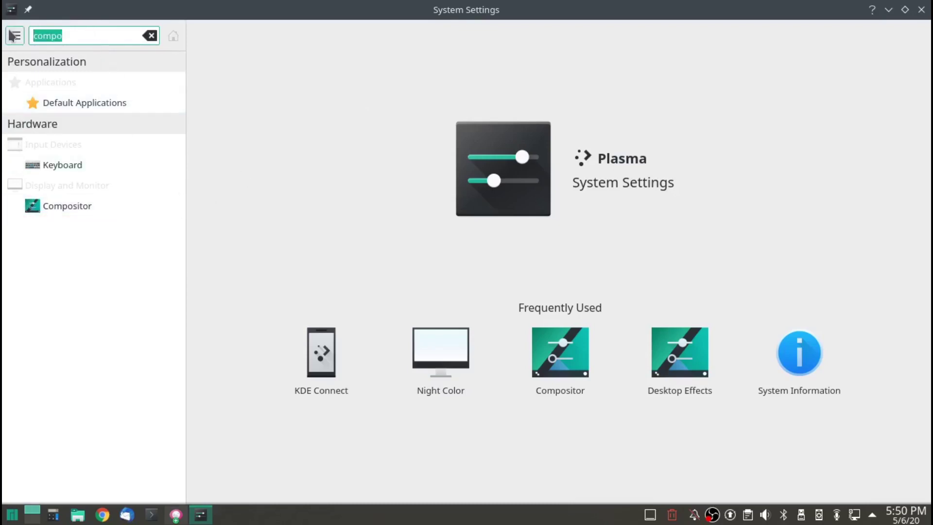
{"action": "type", "text": "effects"}
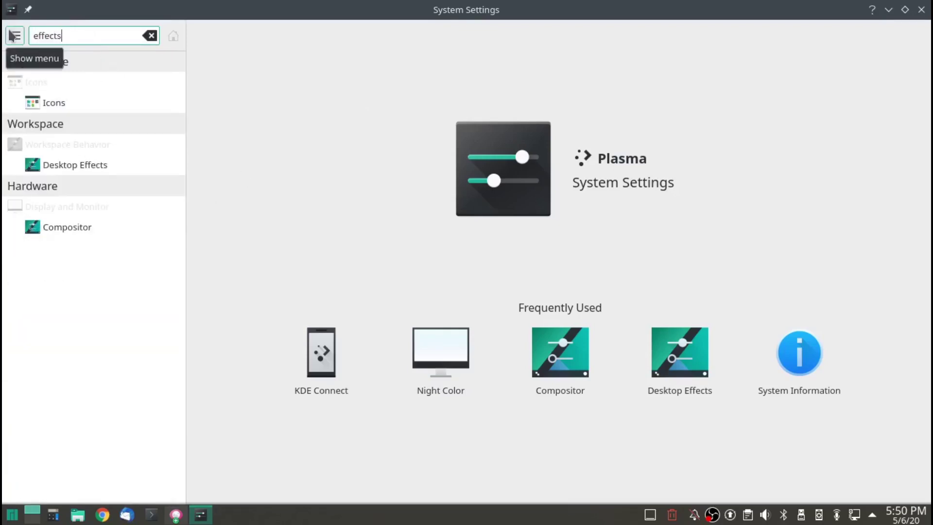
{"action": "key", "text": "BackSpace"}
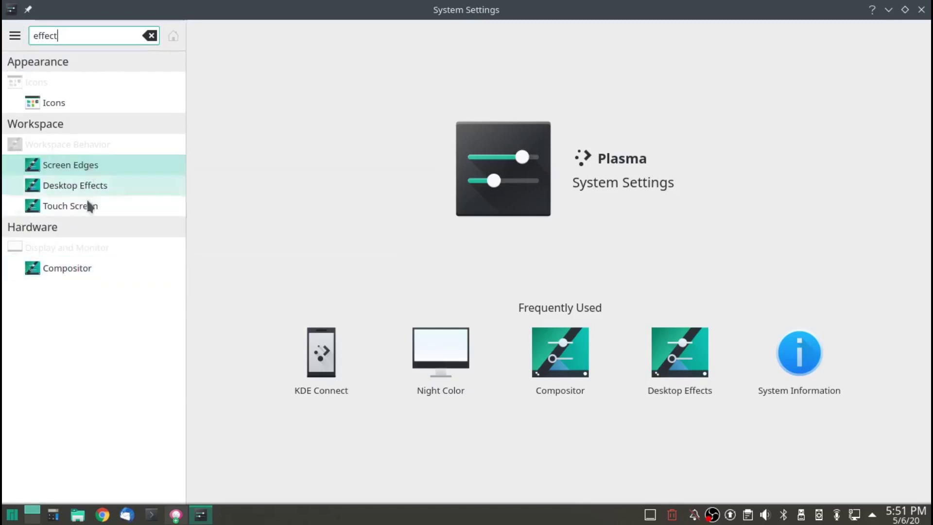
{"action": "left_click", "coordinate": [96, 165]}
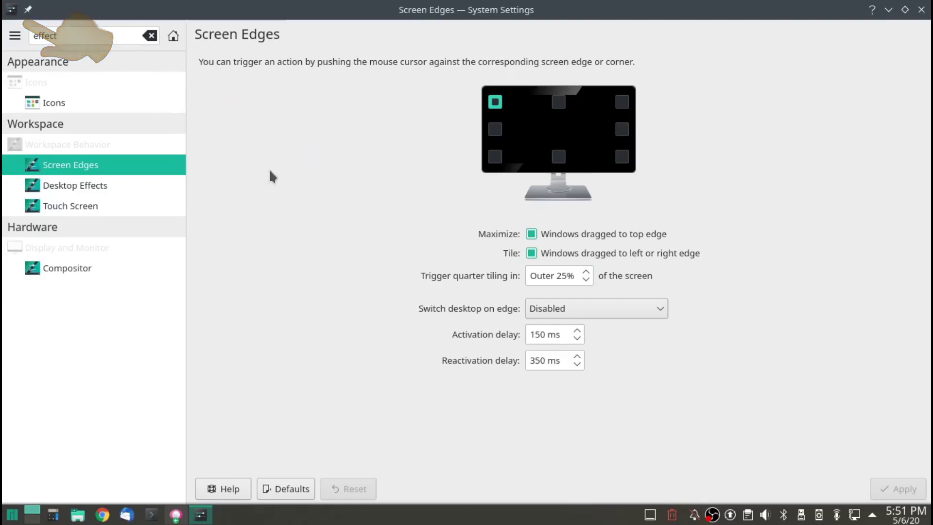
{"action": "mouse_move", "coordinate": [1, 0]}
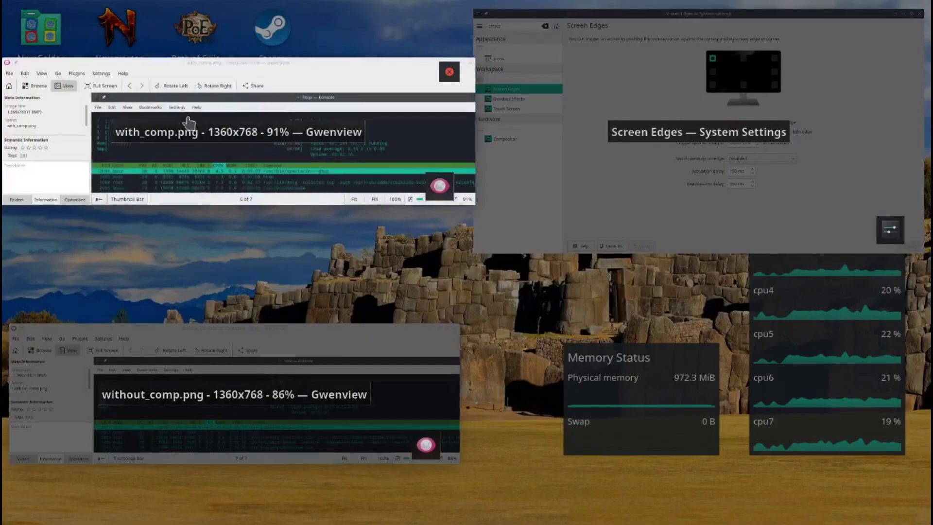
{"action": "left_click", "coordinate": [165, 132]}
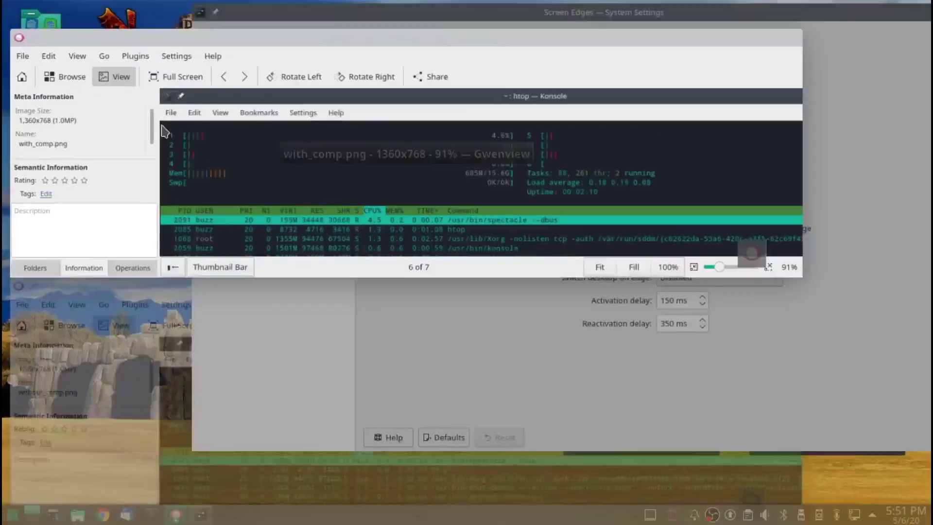
{"action": "mouse_move", "coordinate": [0, 1]}
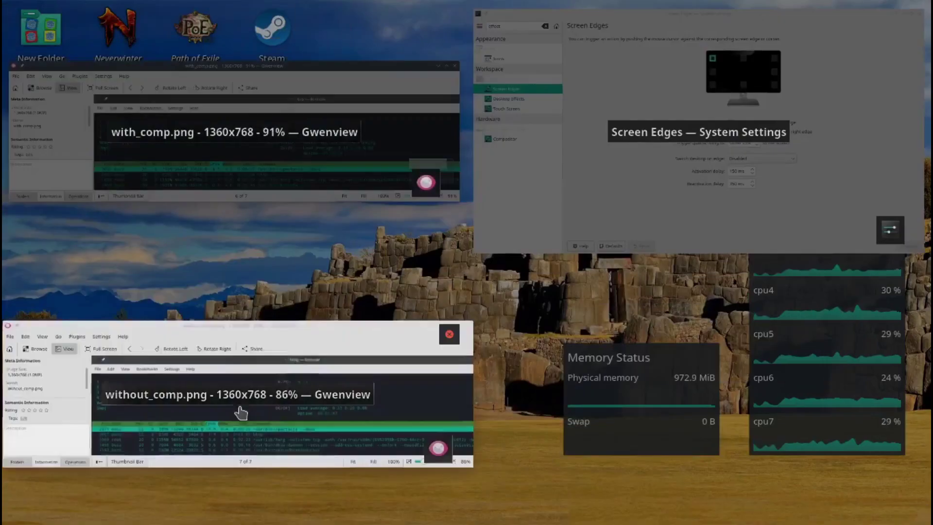
{"action": "left_click", "coordinate": [240, 413]}
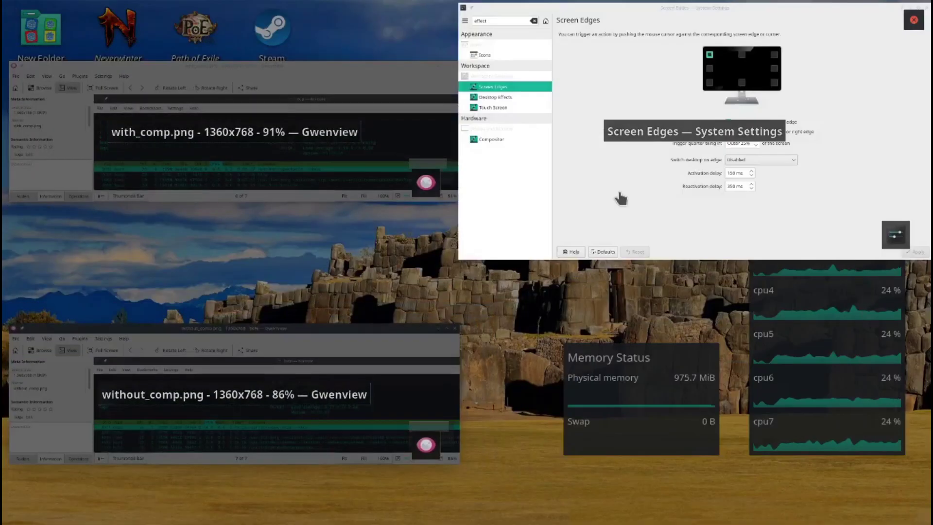
{"action": "left_click", "coordinate": [620, 197]}
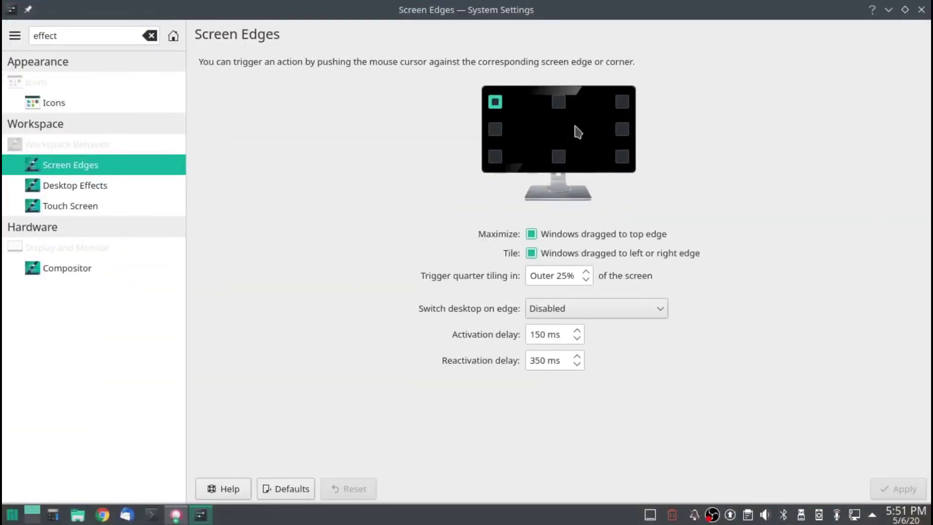
{"action": "left_click", "coordinate": [559, 100]}
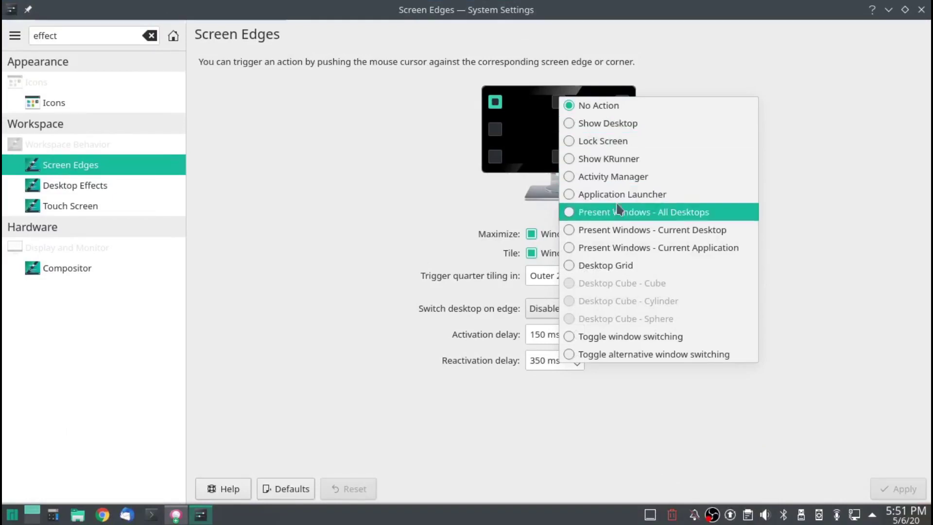
{"action": "left_click", "coordinate": [377, 186]}
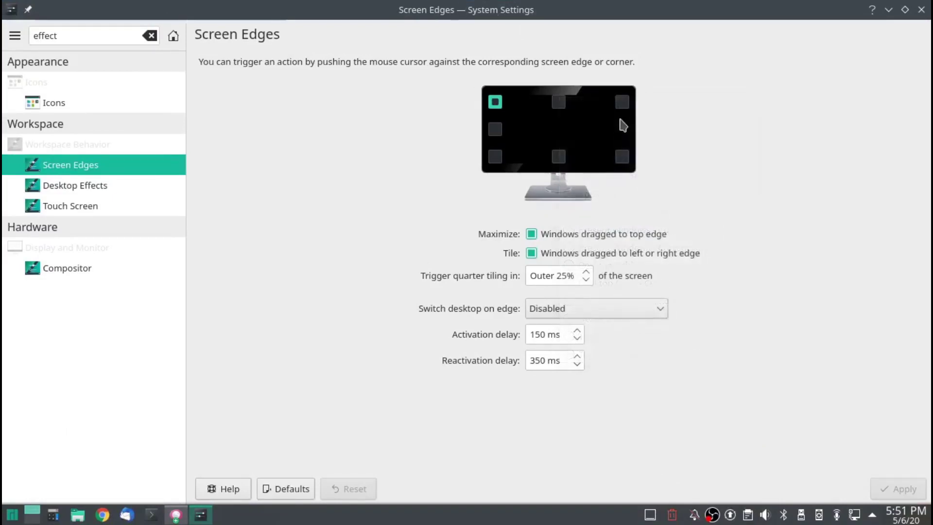
{"action": "left_click", "coordinate": [620, 122]}
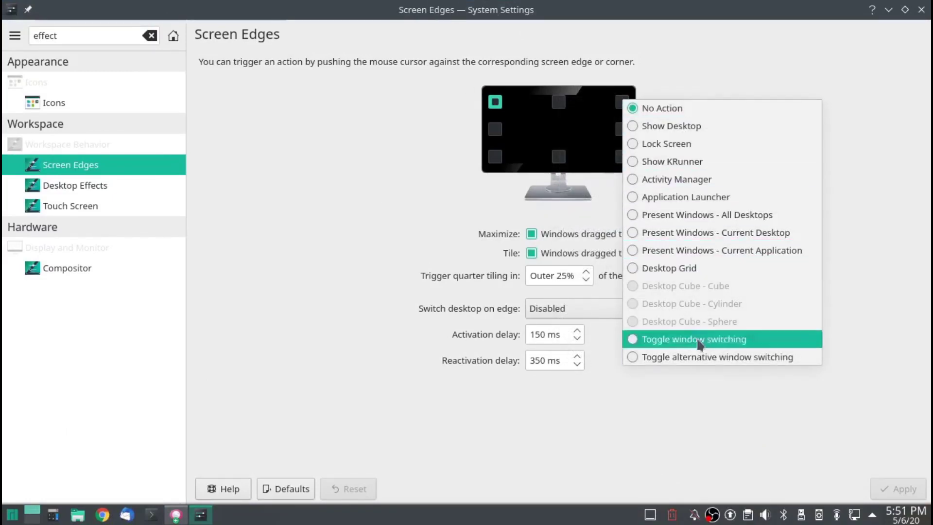
{"action": "left_click", "coordinate": [84, 212]}
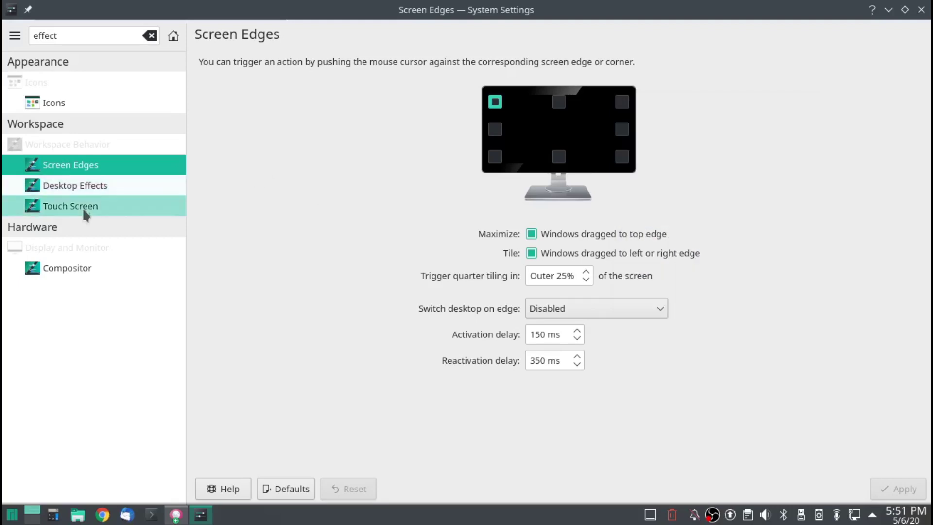
{"action": "left_click", "coordinate": [84, 209]}
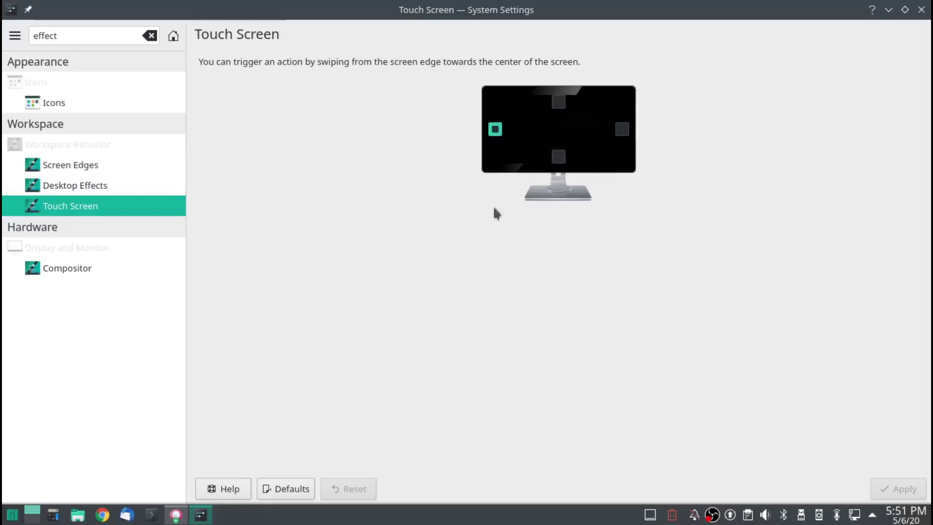
- Inspect the top-edge swipe actions on Touch Screen, leaving No Action unchanged
{"action": "left_click", "coordinate": [554, 101]}
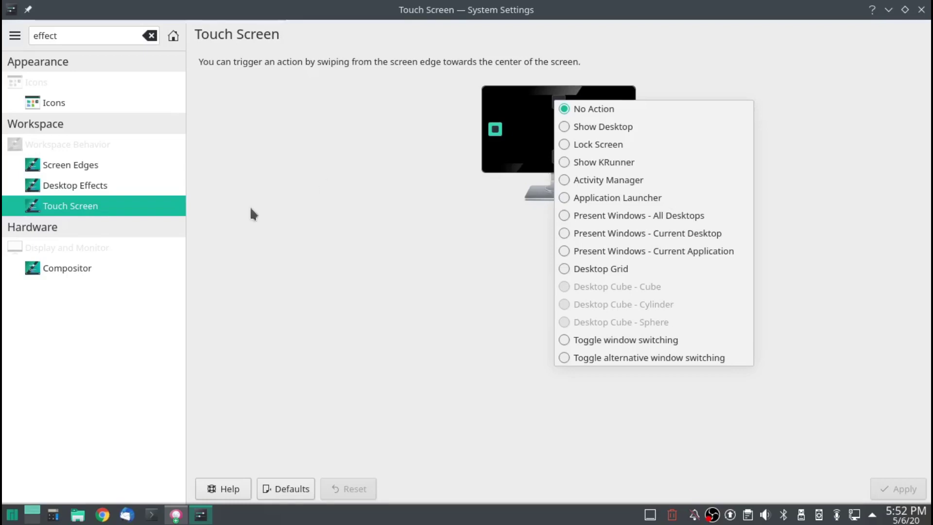
{"action": "left_click", "coordinate": [295, 169]}
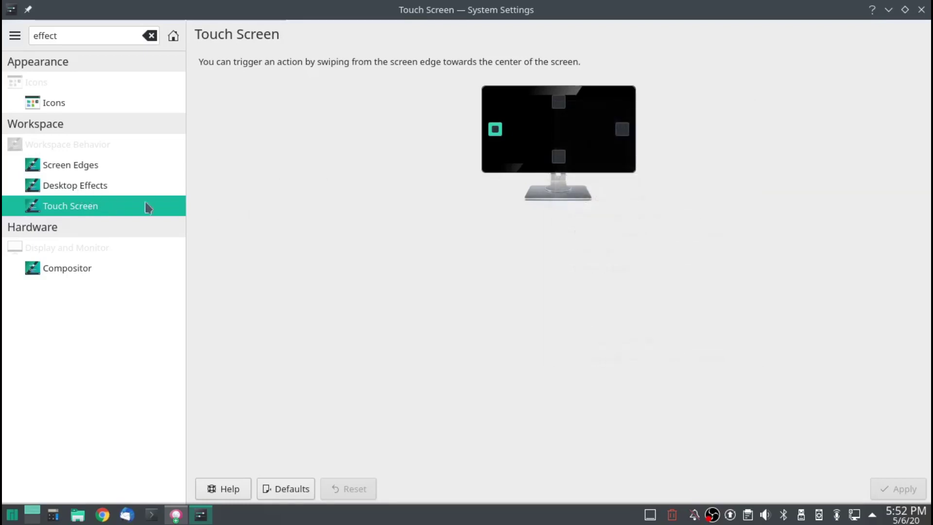
- Filter Desktop Effects by 'cube' and enable the Desktop Cube effect
{"action": "left_click", "coordinate": [99, 187]}
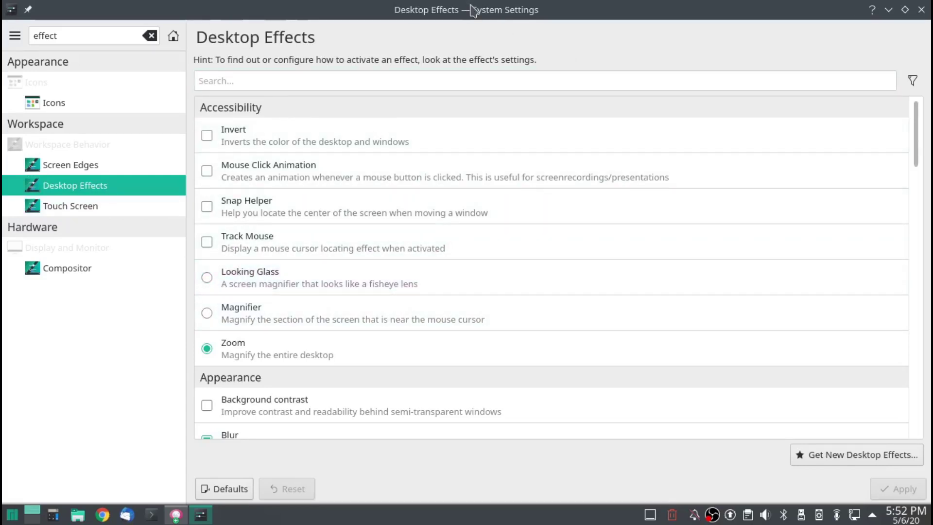
{"action": "key", "text": "super"}
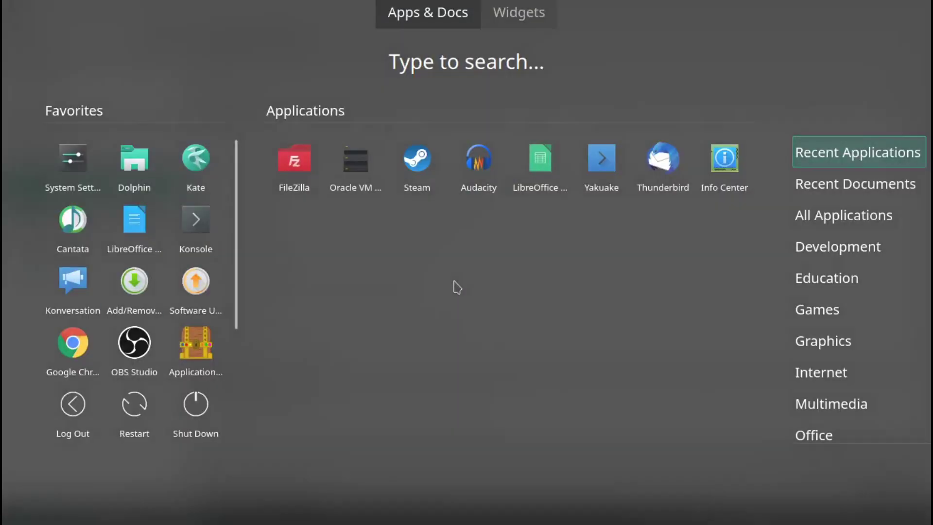
{"action": "left_click", "coordinate": [457, 287]}
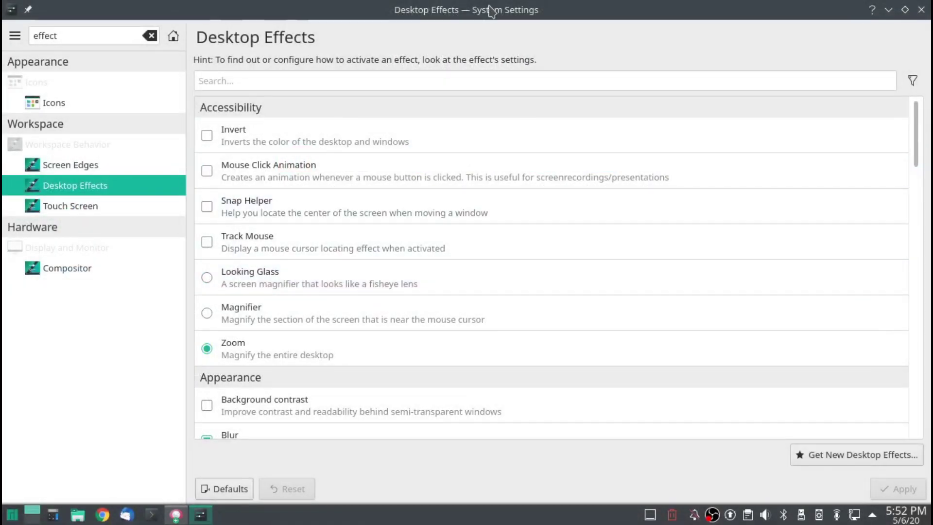
{"action": "left_click", "coordinate": [428, 86]}
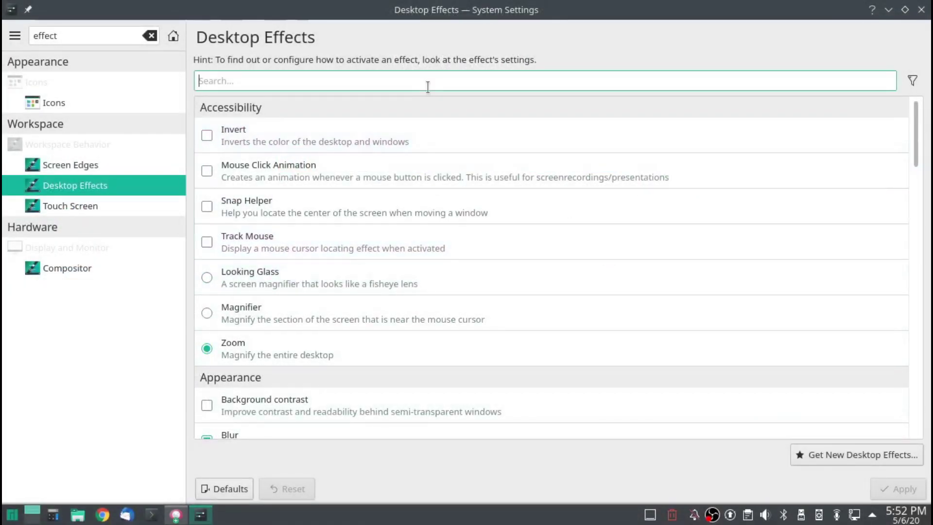
{"action": "type", "text": "cube"}
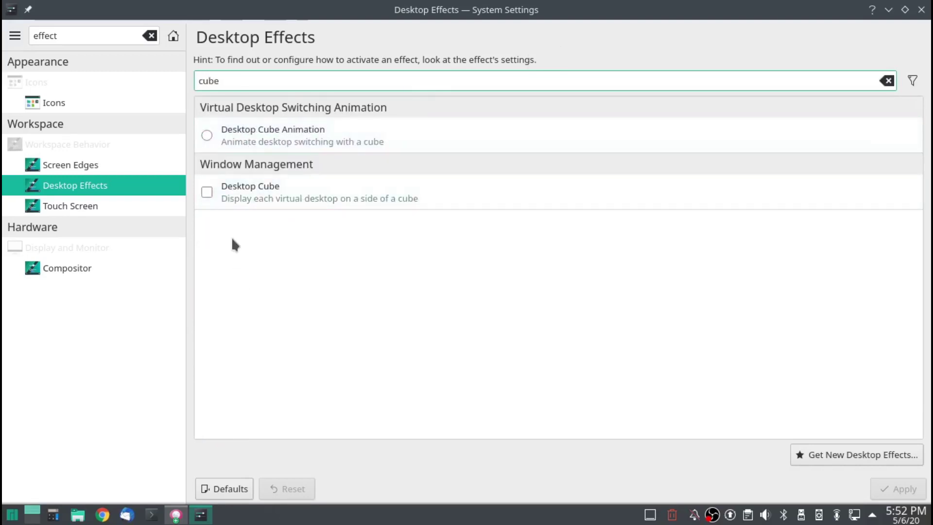
{"action": "left_click", "coordinate": [207, 192]}
- Apply Desktop Cube and rotate the cube with Ctrl+F11, exiting on Desktop 2
{"action": "left_click", "coordinate": [905, 193]}
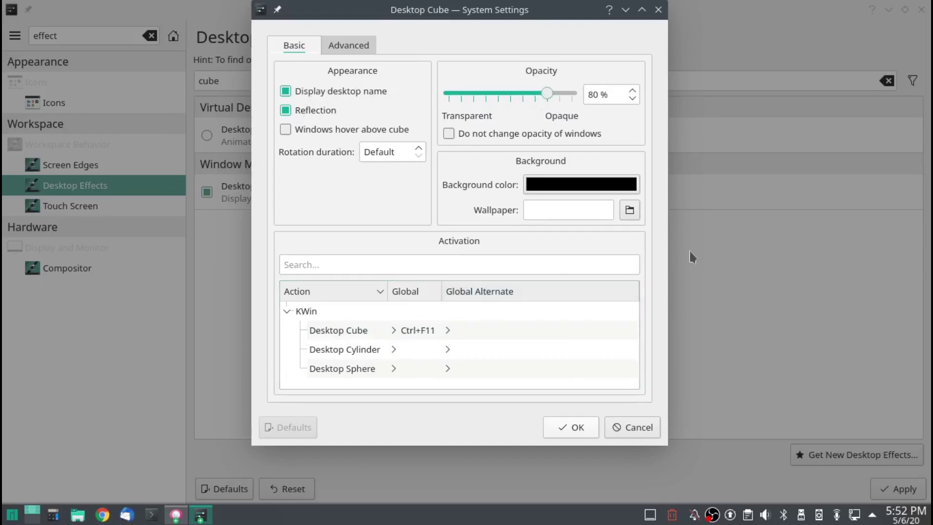
{"action": "left_click", "coordinate": [556, 426]}
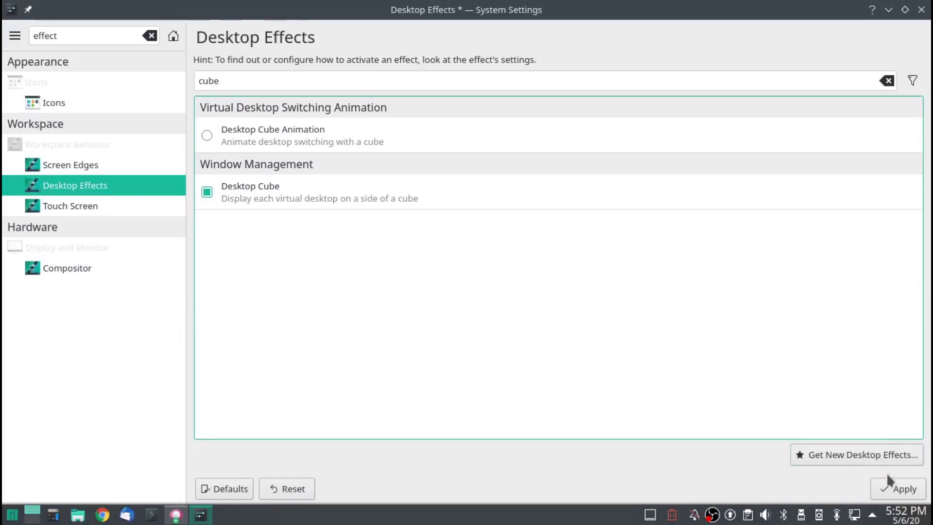
{"action": "left_click", "coordinate": [889, 487]}
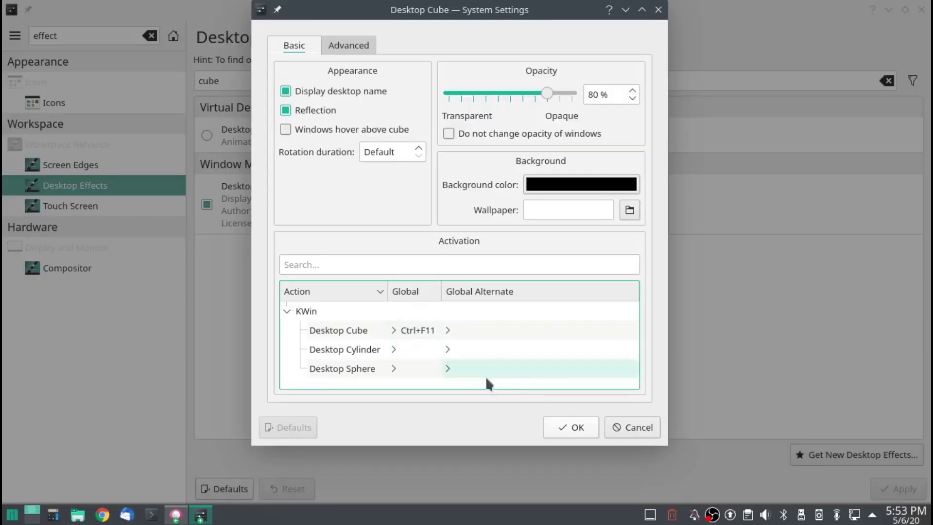
{"action": "left_click", "coordinate": [630, 426]}
{"action": "key", "text": "ctrl+F11"}
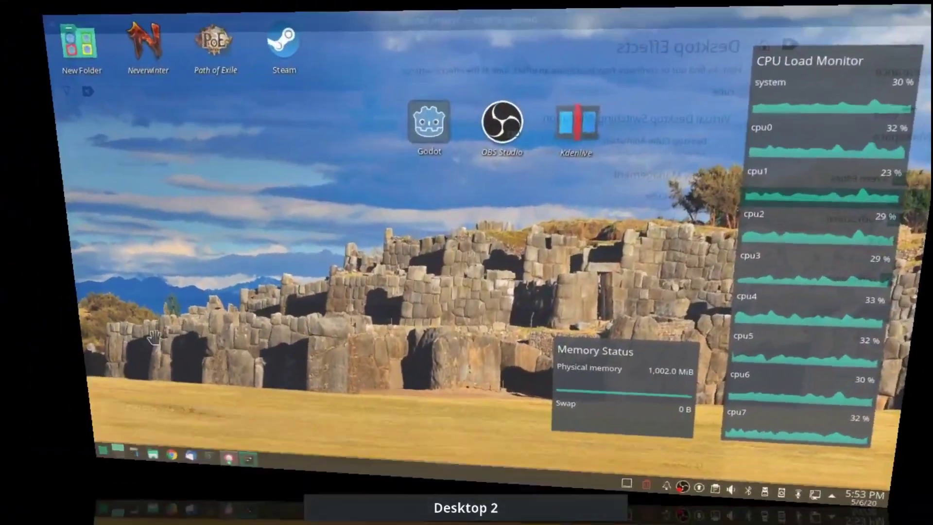
{"action": "left_click", "coordinate": [230, 367]}
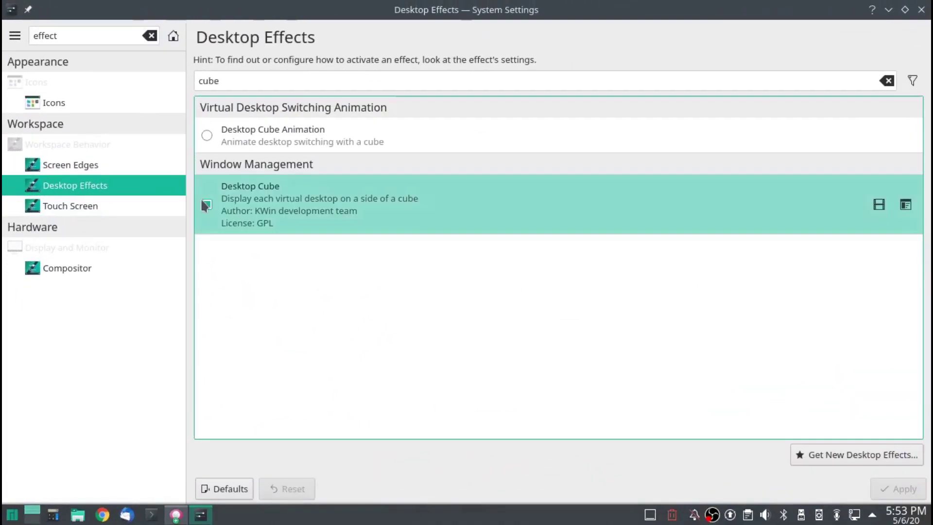
- Switch Desktop Cube off and apply the change
{"action": "left_click", "coordinate": [206, 205]}
{"action": "left_click", "coordinate": [898, 488]}
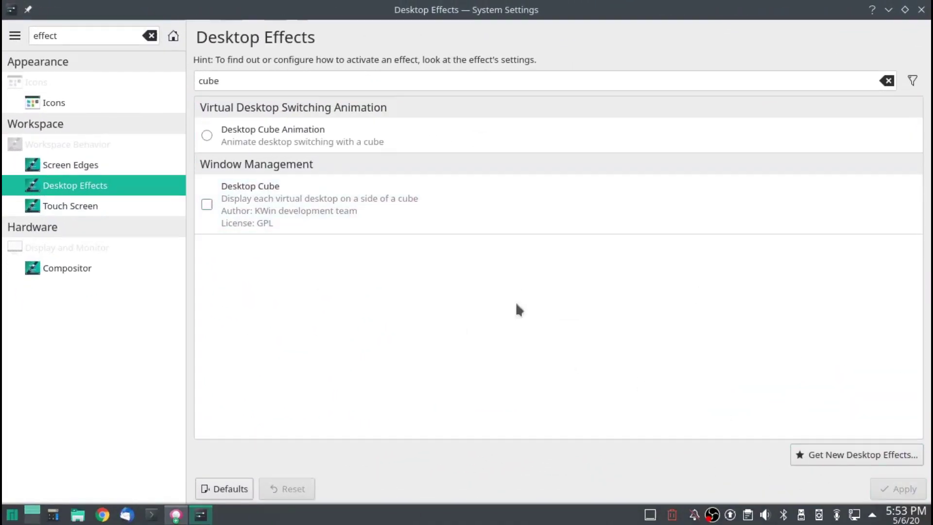
{"action": "double_click", "coordinate": [287, 82]}
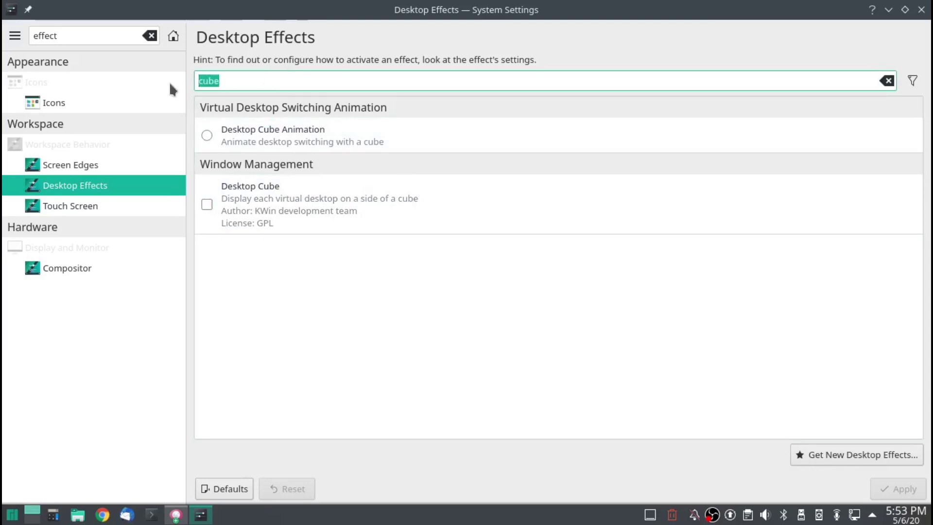
- Filter effects by 'wobbly', enable Wobbly Windows and apply it
{"action": "type", "text": "wobbly"}
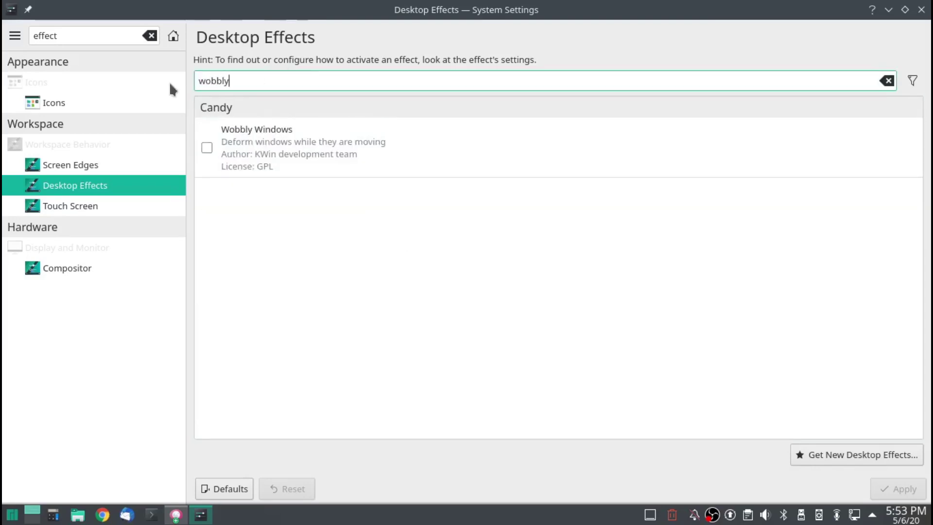
{"action": "left_click", "coordinate": [207, 147]}
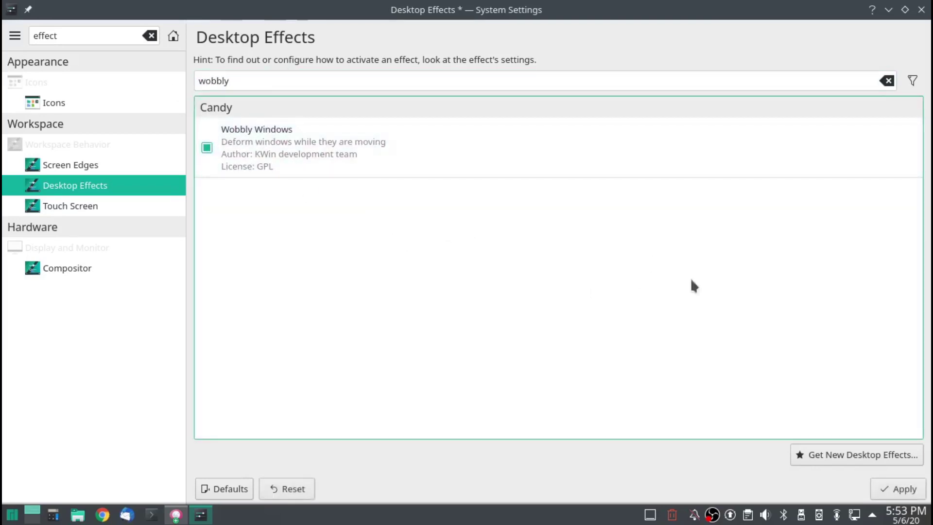
{"action": "left_click", "coordinate": [898, 487]}
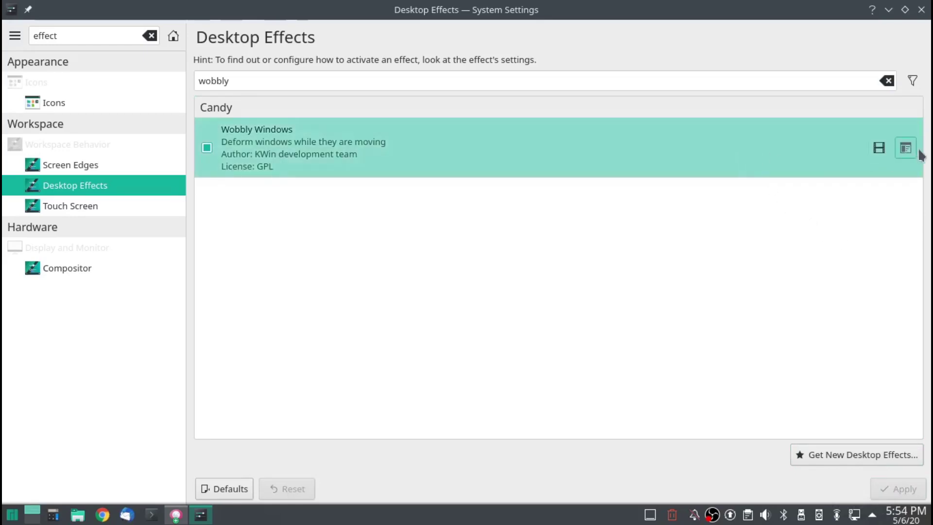
- Set Wobbly Windows wobbliness to its maximum and confirm
{"action": "left_click", "coordinate": [912, 164]}
{"action": "left_click", "coordinate": [905, 148]}
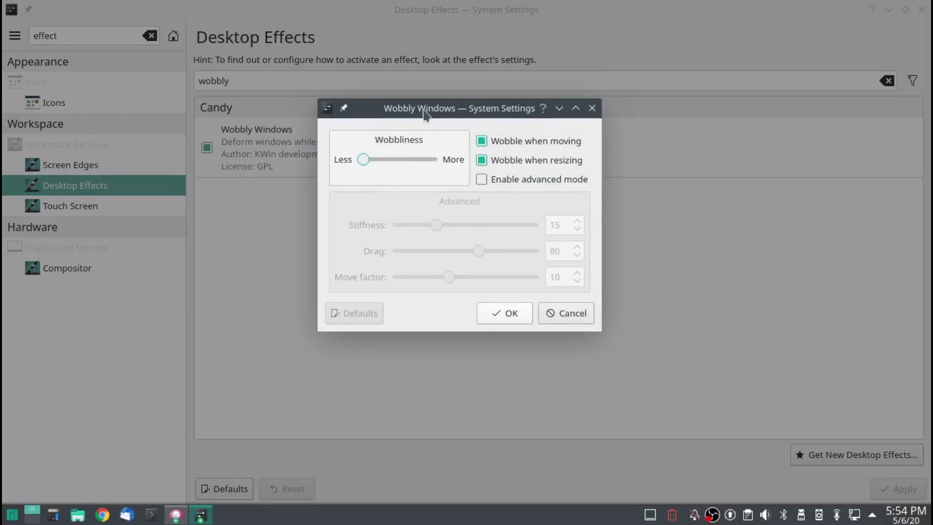
{"action": "left_click_drag", "start_coordinate": [424, 108], "coordinate": [451, 122]}
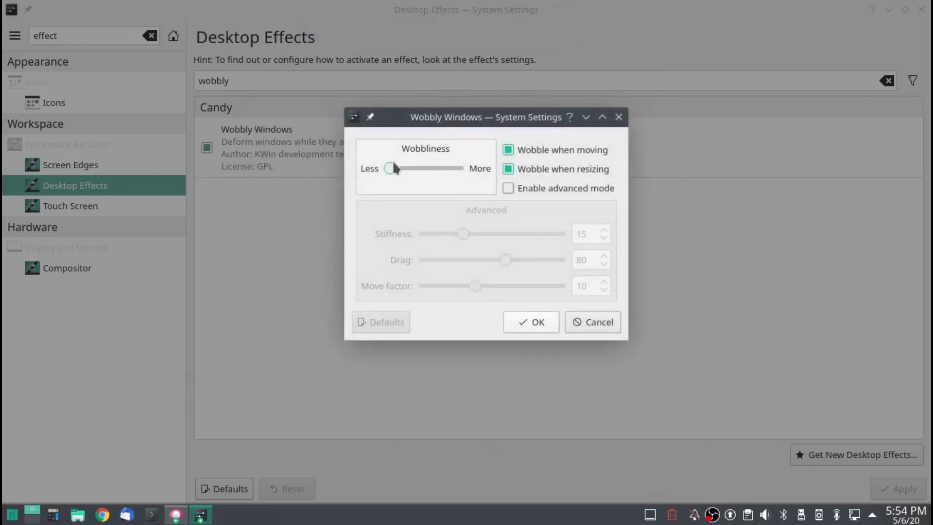
{"action": "left_click_drag", "start_coordinate": [390, 169], "coordinate": [466, 178]}
{"action": "left_click", "coordinate": [528, 324]}
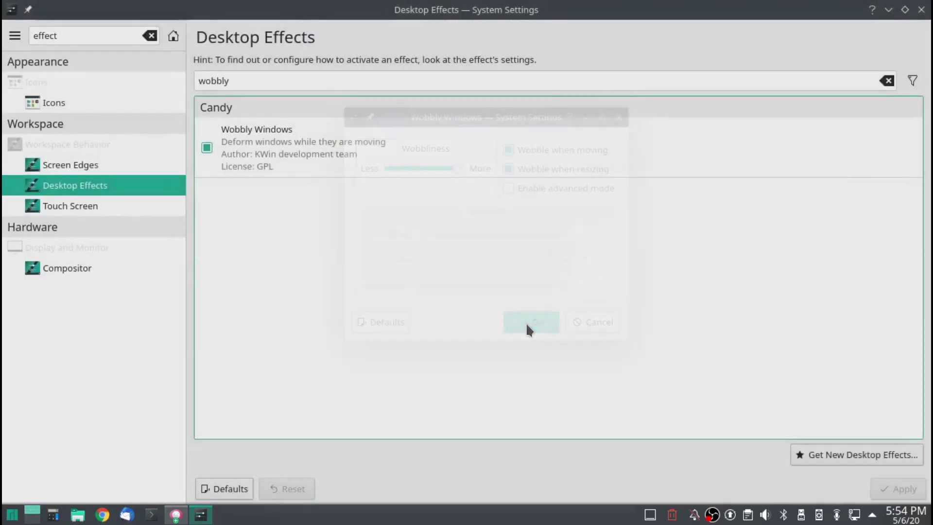
- Drag the Wobbly Windows settings dialog to watch it wobble, then untick the effect
{"action": "left_click", "coordinate": [905, 147]}
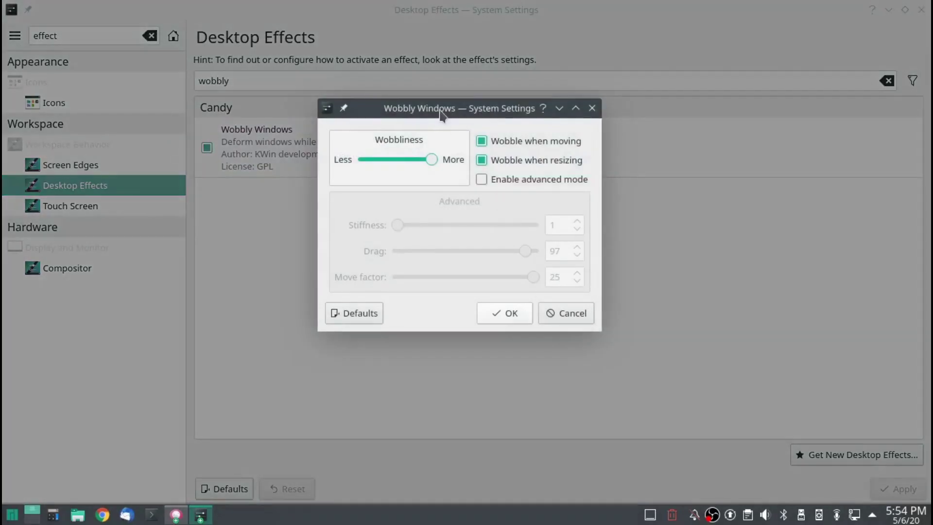
{"action": "left_click_drag", "start_coordinate": [440, 109], "coordinate": [343, 169]}
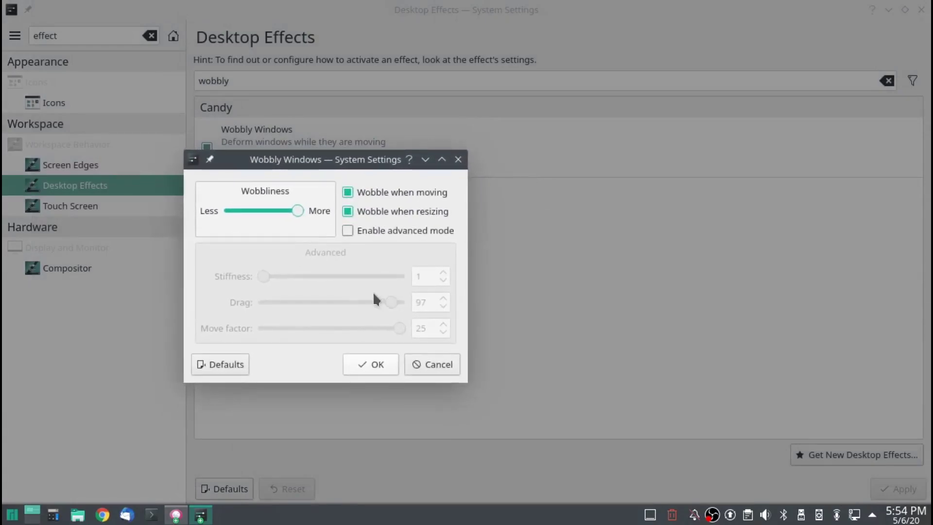
{"action": "left_click", "coordinate": [371, 364]}
{"action": "left_click", "coordinate": [206, 148]}
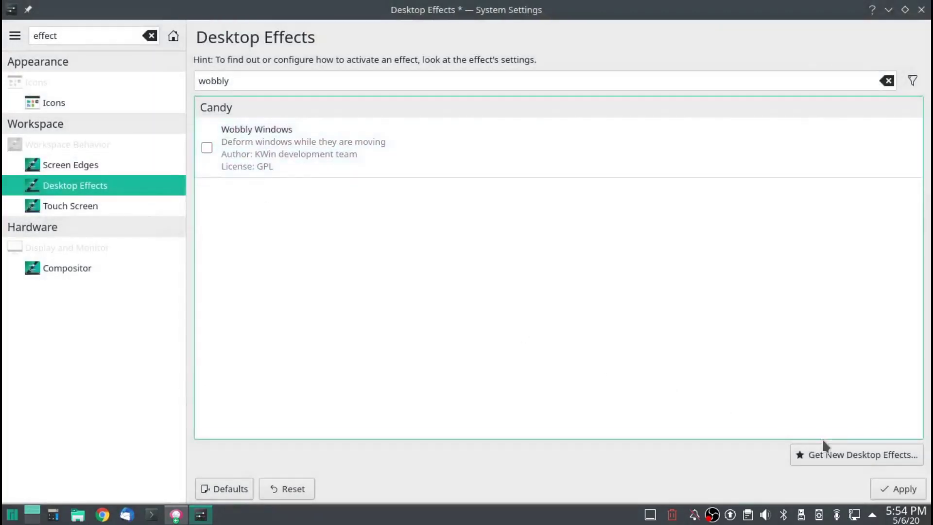
- Apply Wobbly Windows as off, then toggle 'Enable compositor on startup' off and on and apply
{"action": "left_click", "coordinate": [898, 488]}
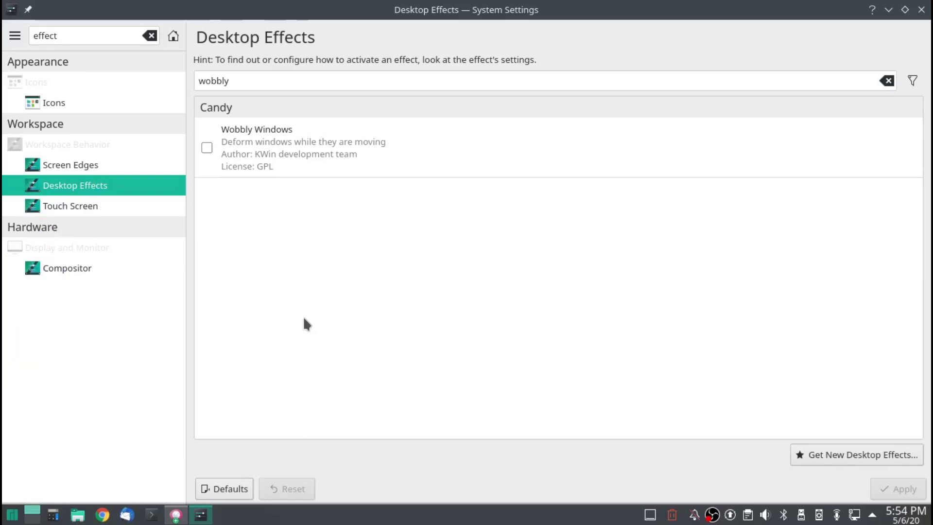
{"action": "left_click", "coordinate": [75, 270]}
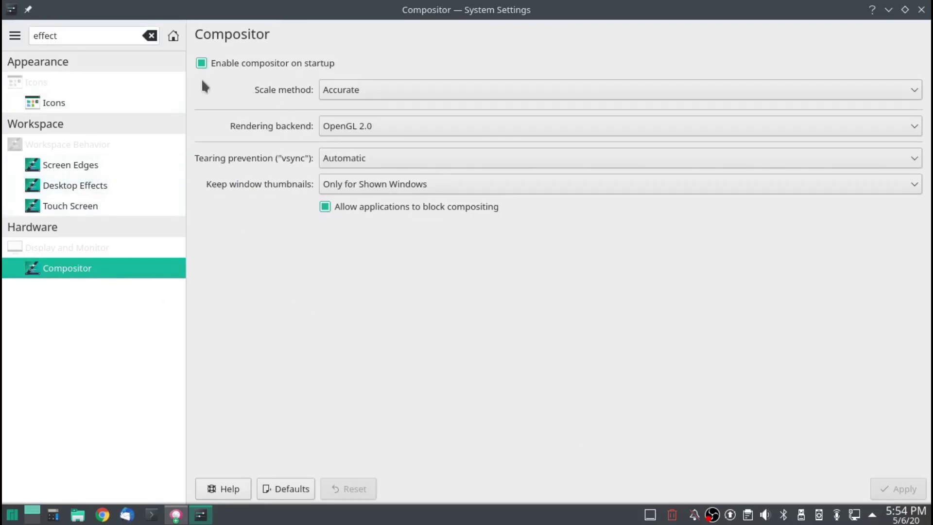
{"action": "left_click", "coordinate": [201, 63]}
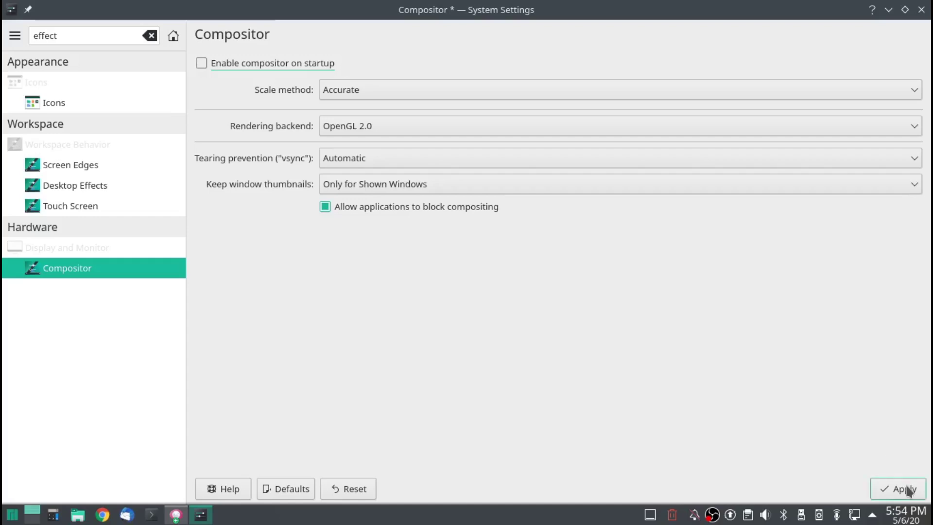
{"action": "left_click", "coordinate": [202, 63]}
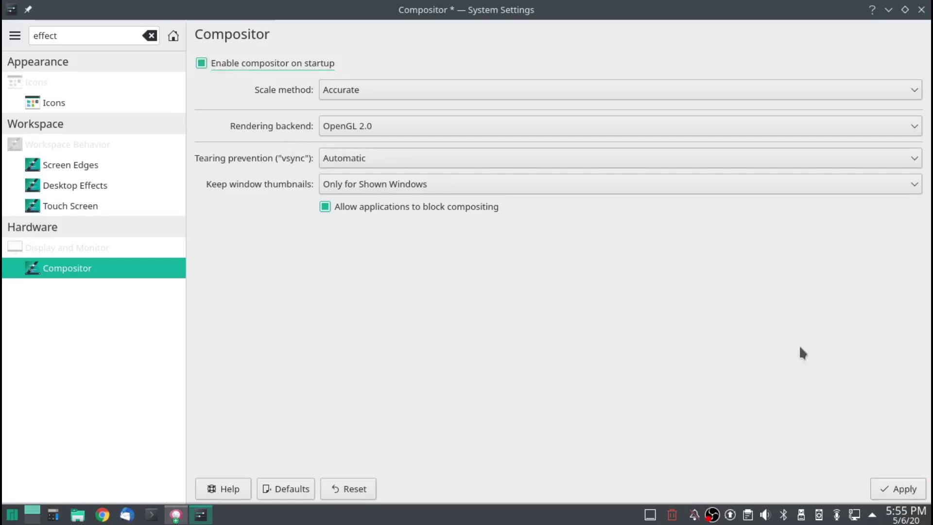
{"action": "left_click", "coordinate": [892, 483]}
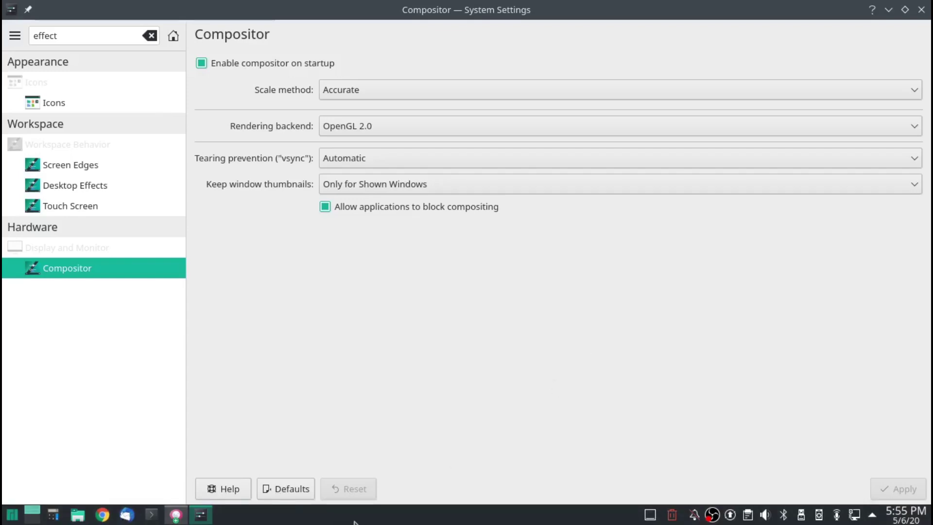
{"action": "left_click", "coordinate": [13, 515]}
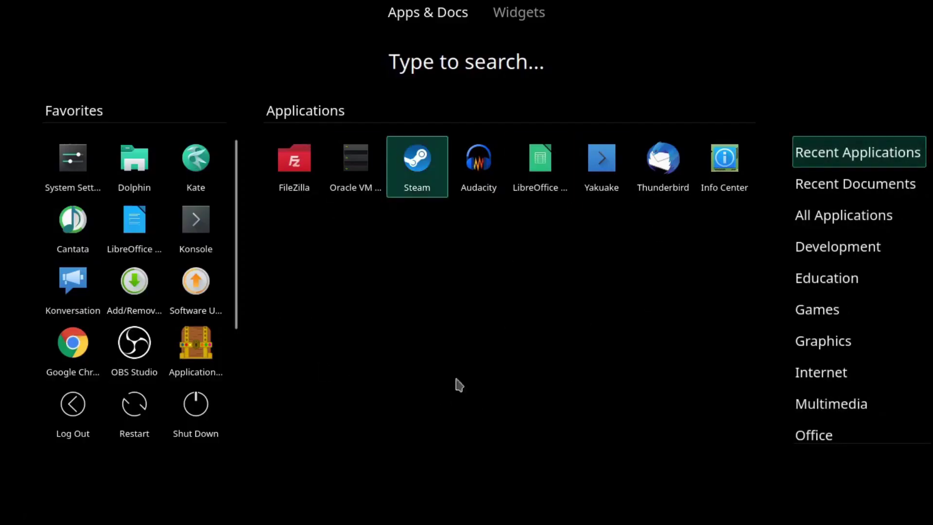
{"action": "left_click", "coordinate": [477, 351]}
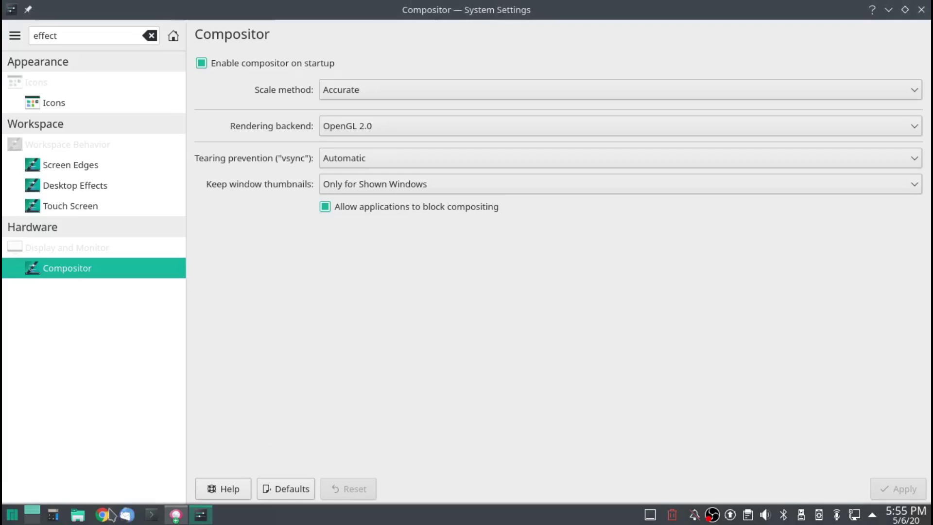
{"action": "left_click", "coordinate": [11, 515]}
{"action": "left_click", "coordinate": [12, 519]}
- Raise the Gwenview windows, bringing with_comp.png then without_comp.png to the front
{"action": "left_click", "coordinate": [176, 514]}
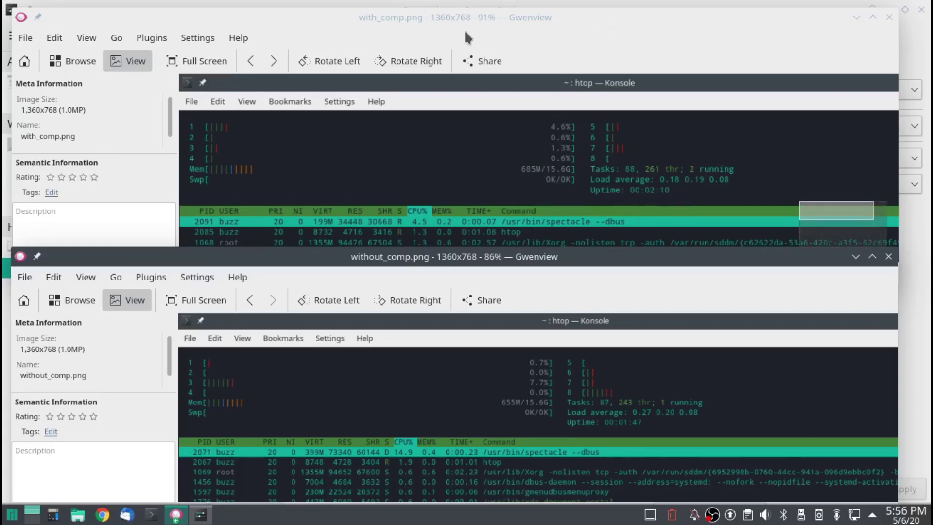
{"action": "left_click", "coordinate": [413, 23]}
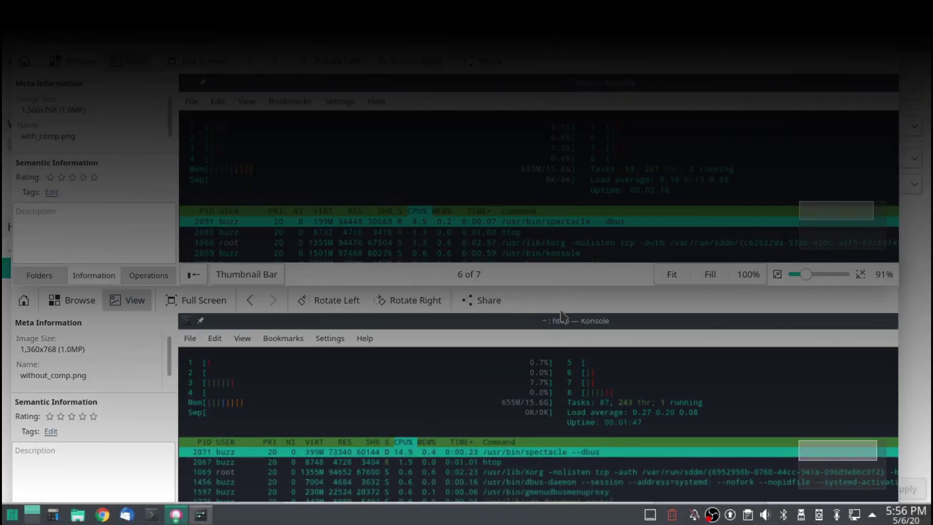
{"action": "left_click", "coordinate": [561, 315]}
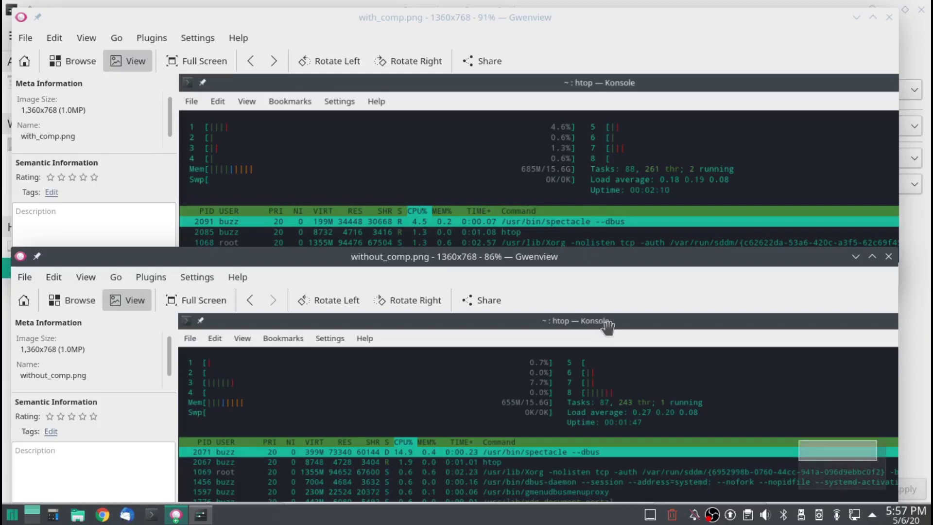
{"action": "left_click", "coordinate": [615, 19]}
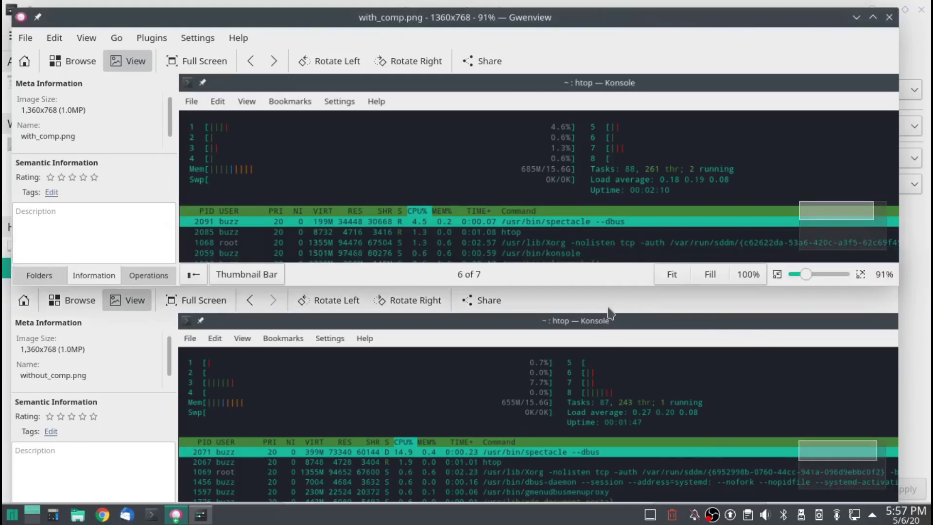
{"action": "left_click", "coordinate": [603, 294]}
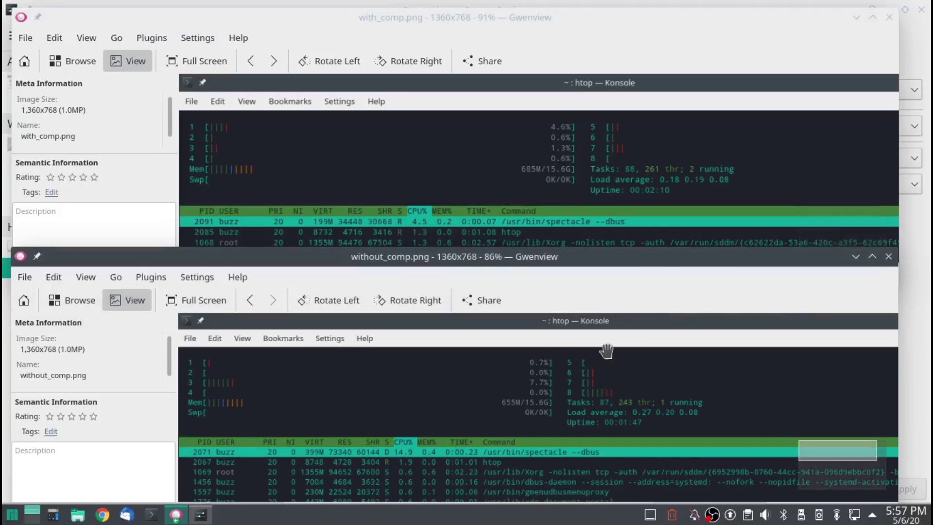